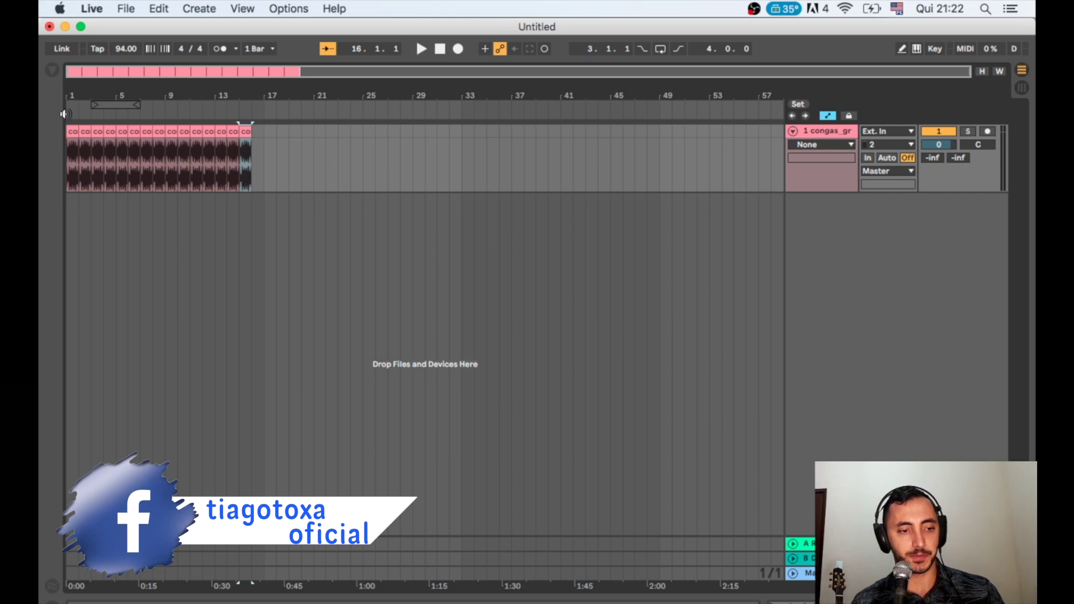
Step: Play the congas_groove clips from the start of the arrangement at a closer view, and stop in bar 2
key("plus")
key("plus")
key("plus")
key("plus")
key("plus")
key("plus")
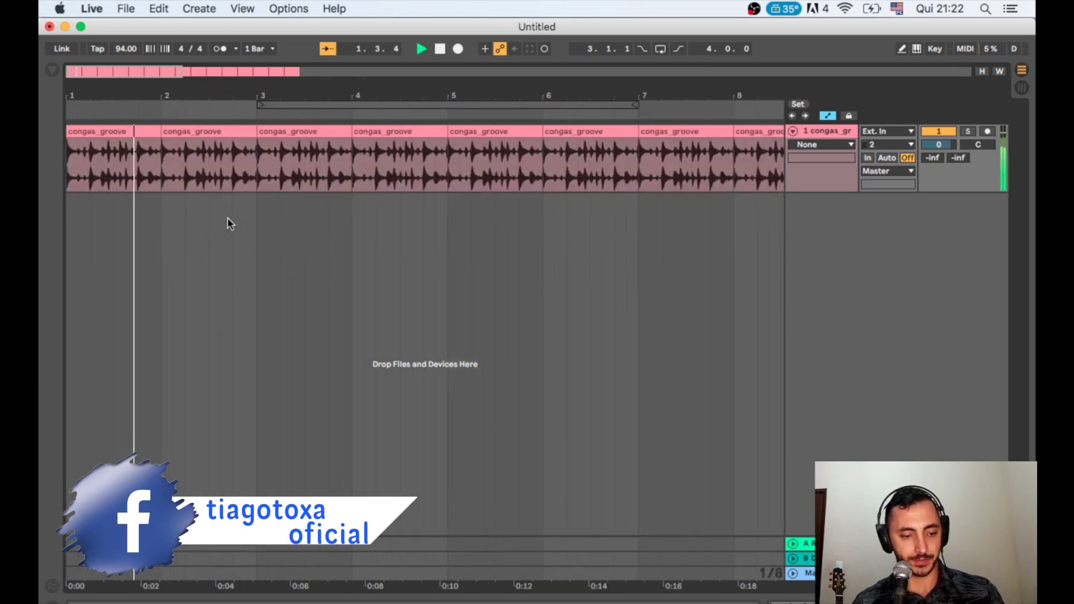
key("space")
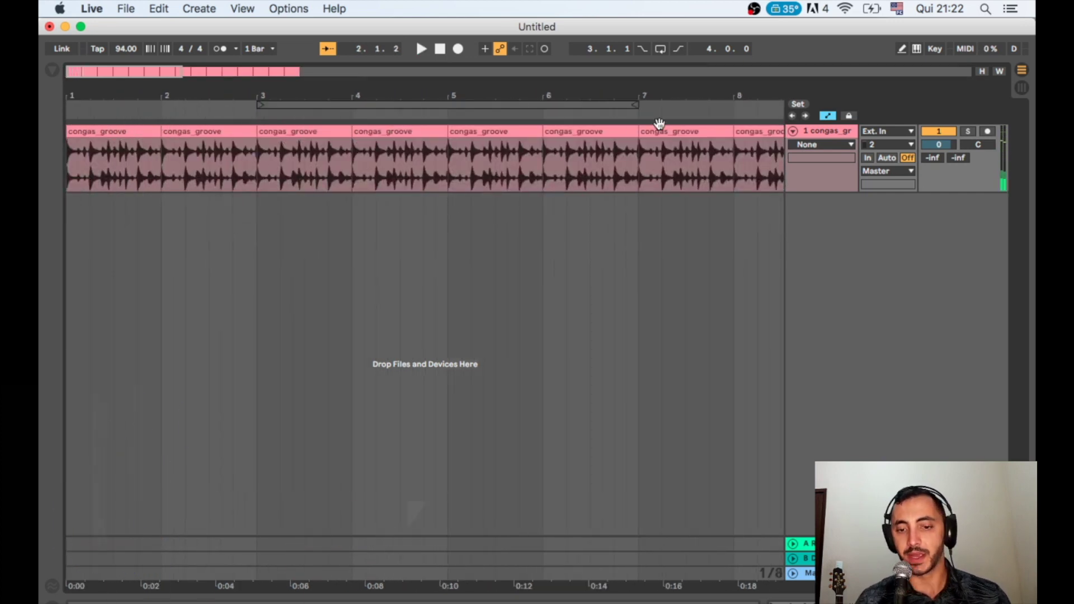
Step: Toggle automation mode off and on for the arrangement, leaving the automation controls shown on the congas track
left_click(826, 162)
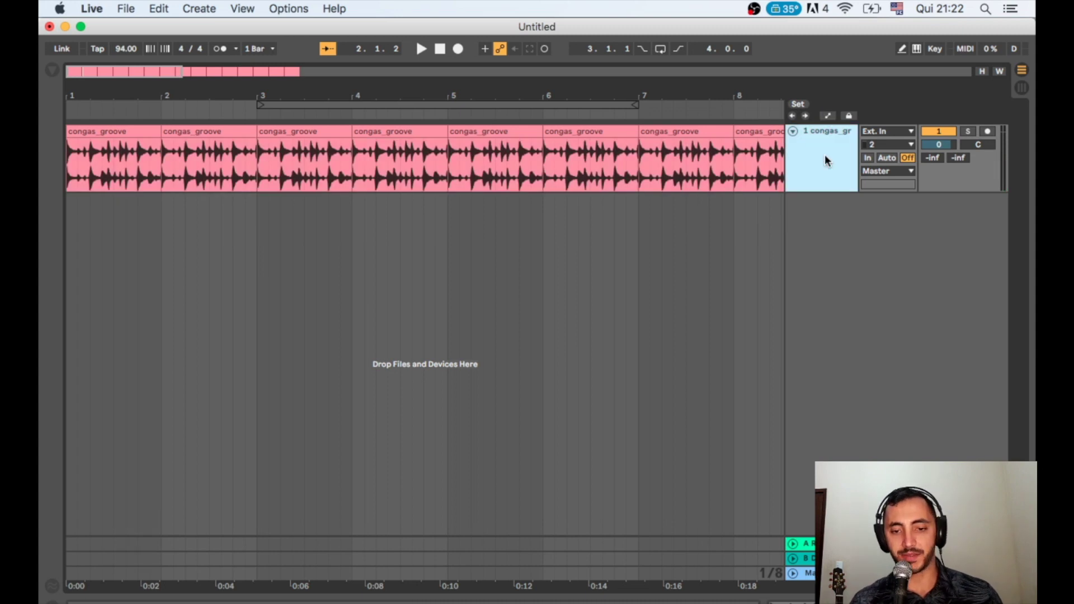
left_click(827, 115)
left_click(824, 115)
left_click(825, 115)
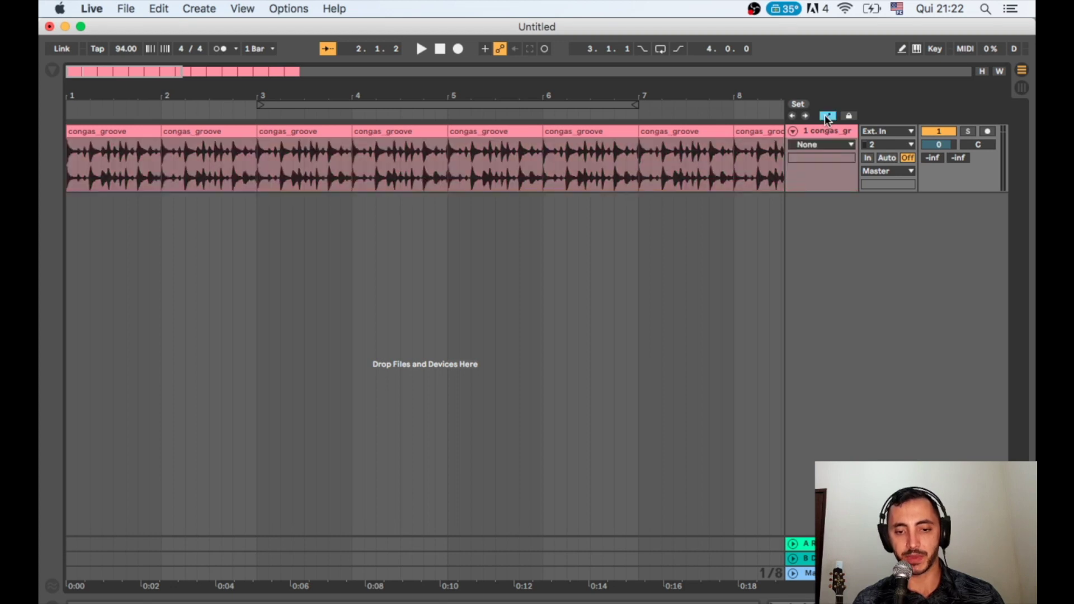
left_click(824, 115)
left_click(825, 114)
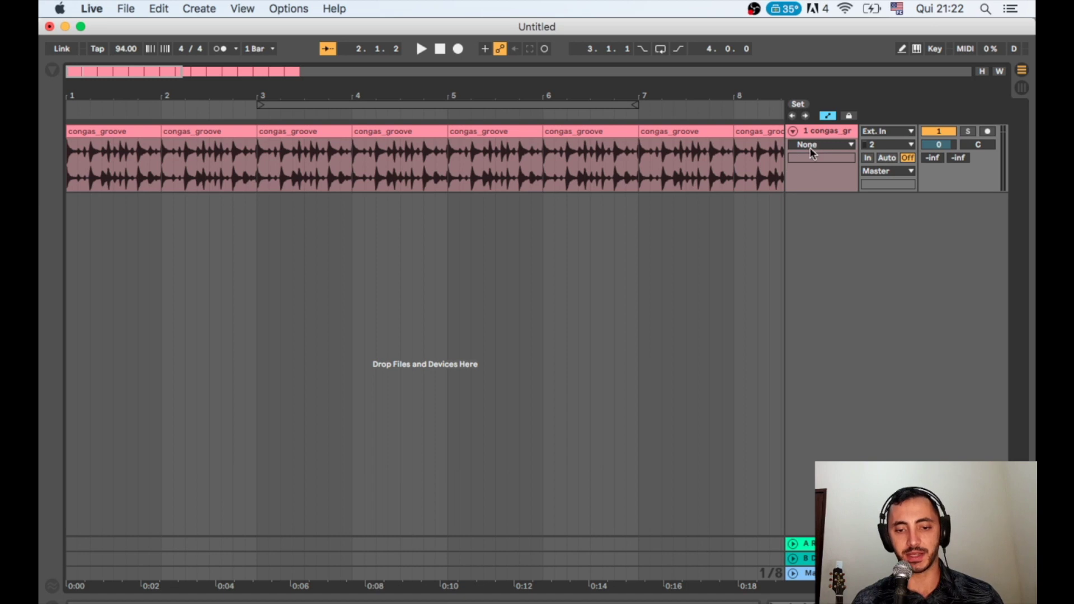
left_click(713, 158)
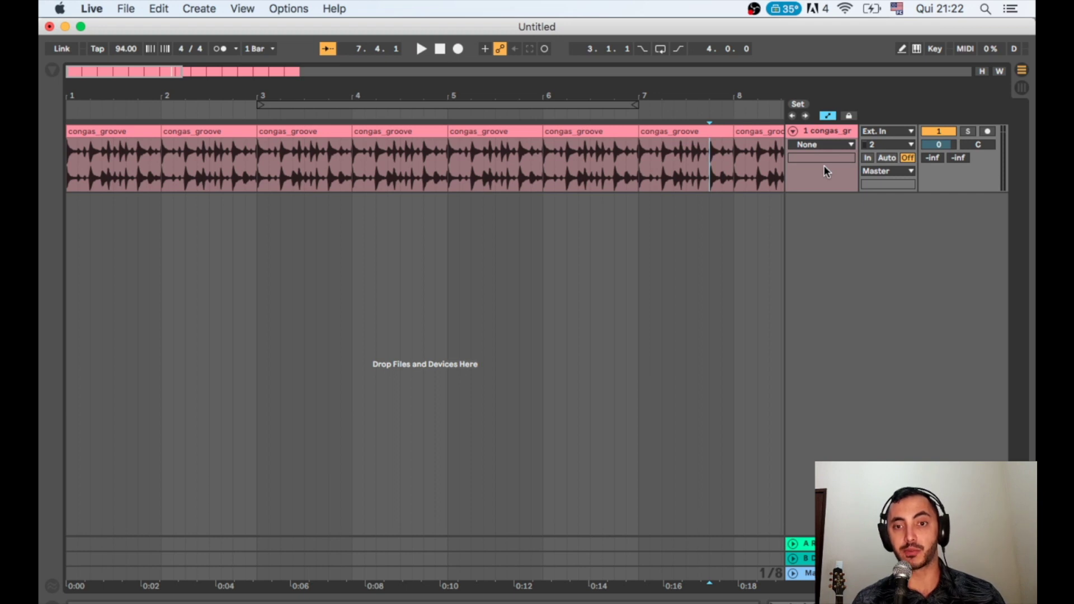
Step: Unfold the Master track and keep its automation lane on the Mixer's Song Tempo parameter
left_click(793, 573)
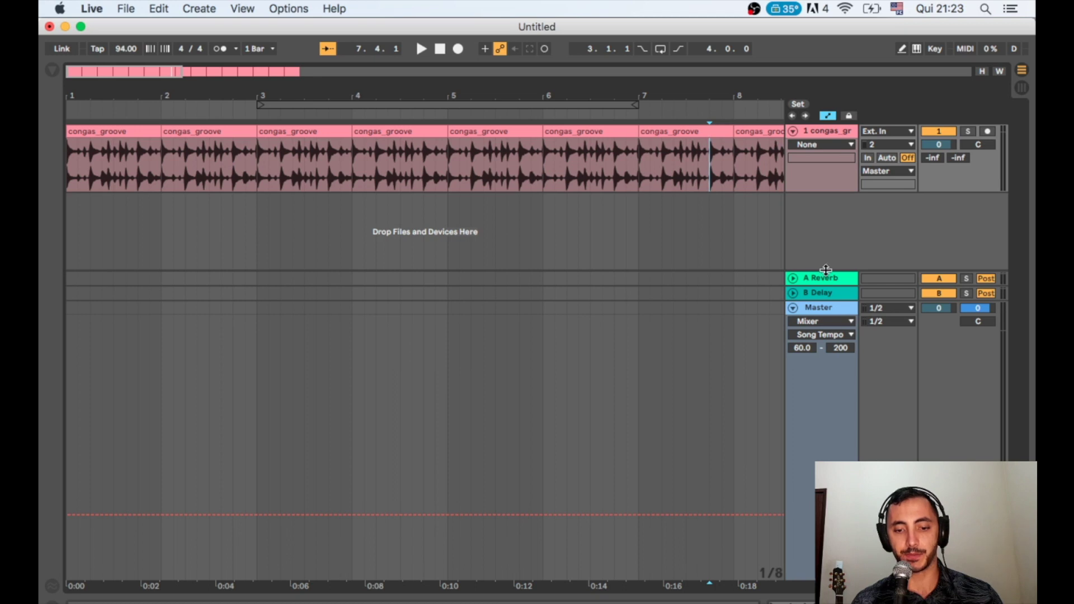
left_click(816, 335)
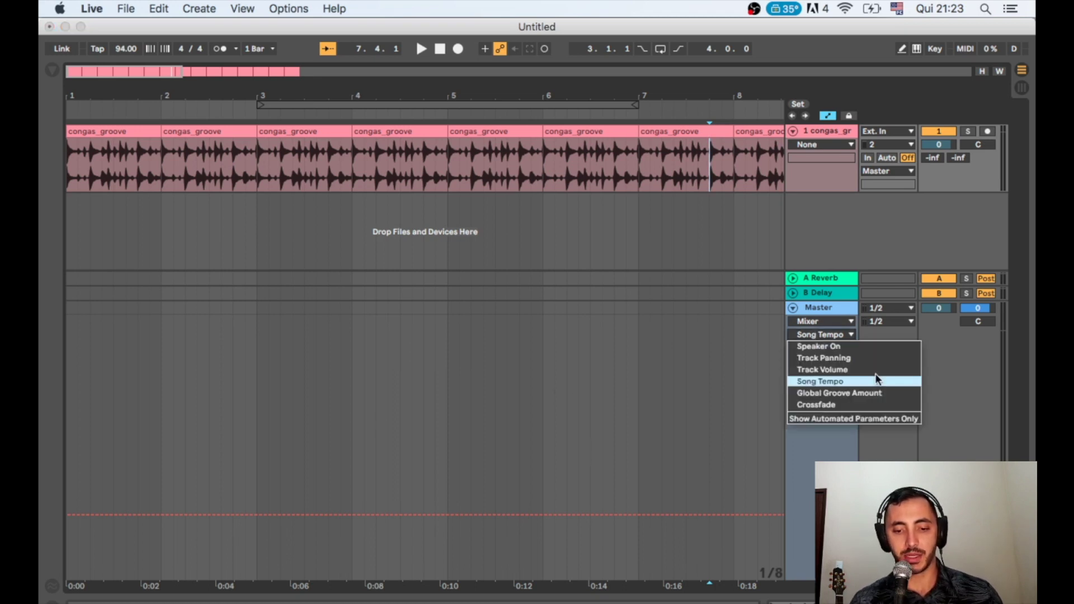
left_click(942, 356)
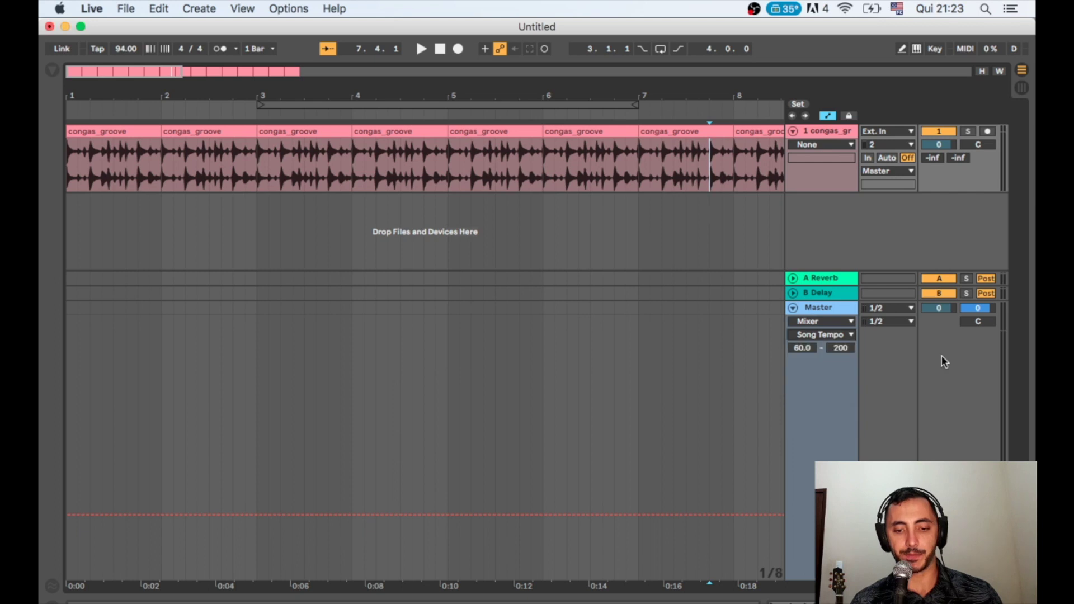
left_click(823, 320)
left_click(818, 344)
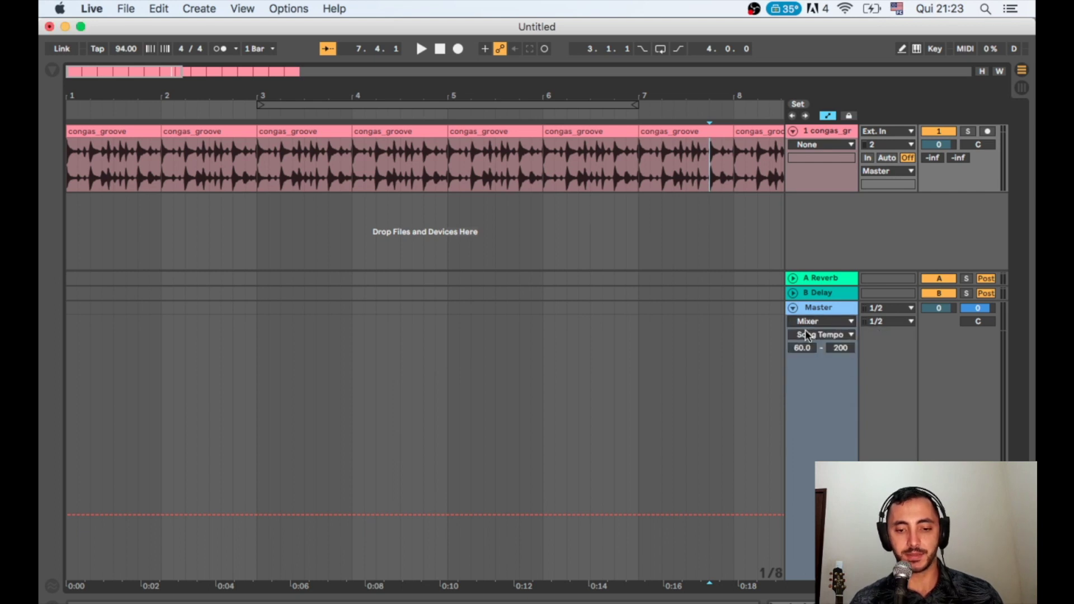
left_click(805, 332)
left_click(830, 382)
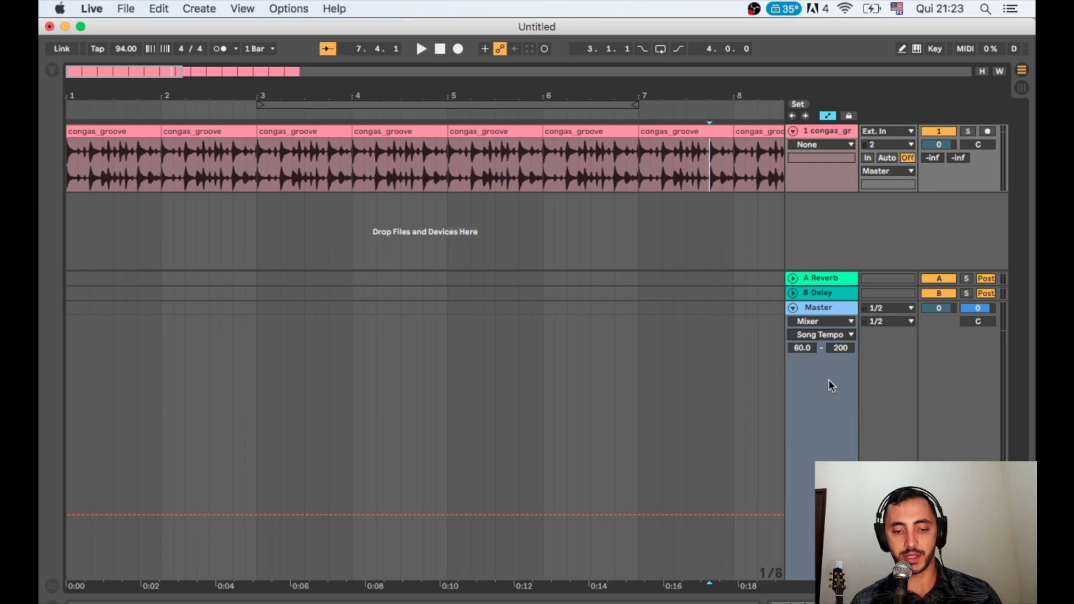
left_click(905, 401)
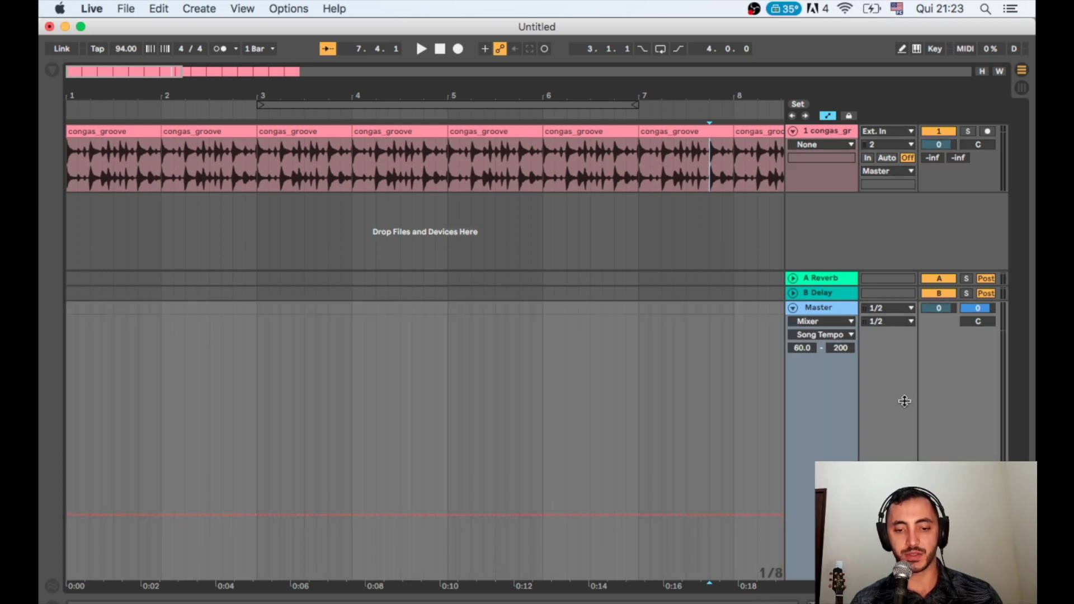
Step: Switch the Master automation lane to the Mixer's Track Volume and back to Song Tempo
left_click(826, 336)
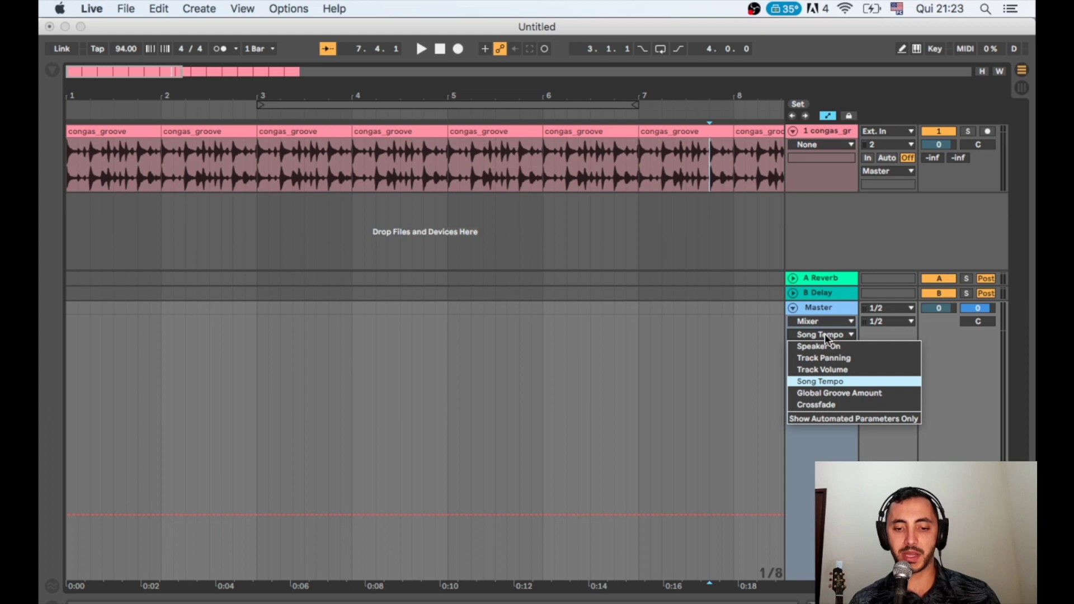
left_click(822, 371)
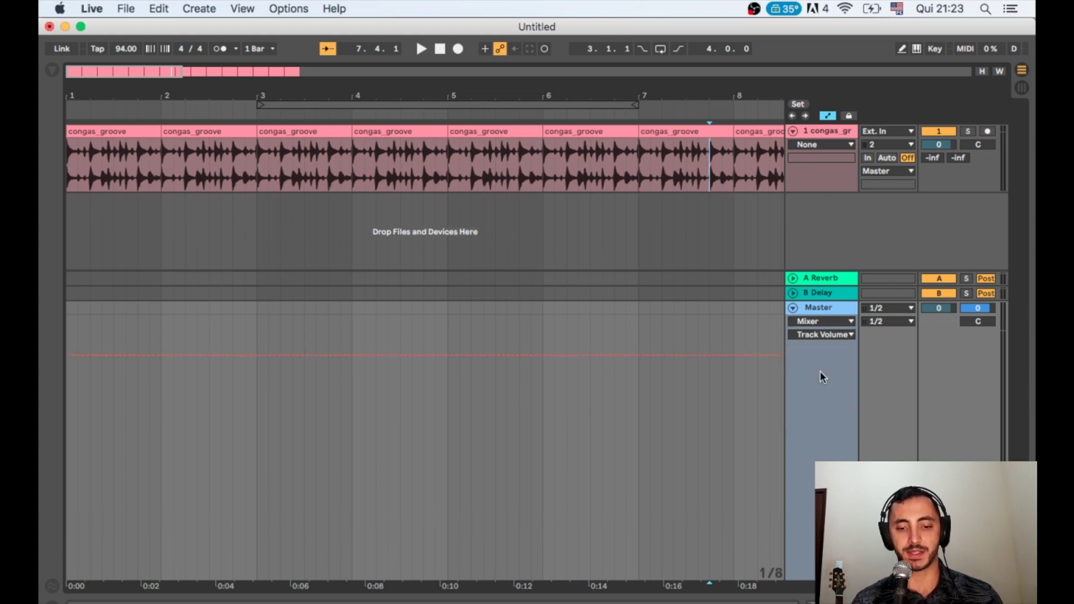
left_click(809, 319)
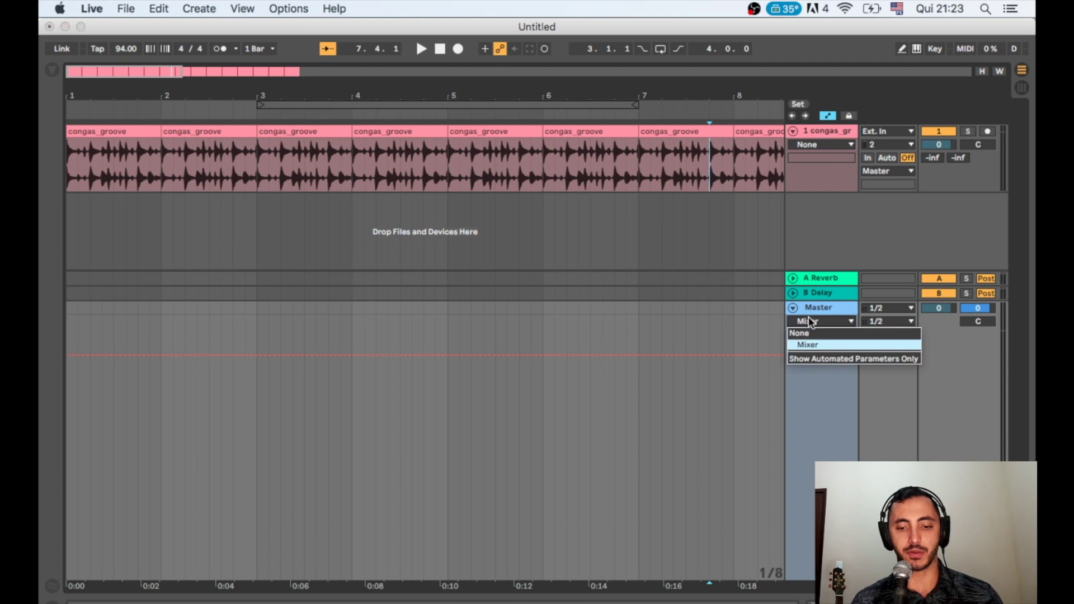
left_click(815, 344)
left_click(805, 334)
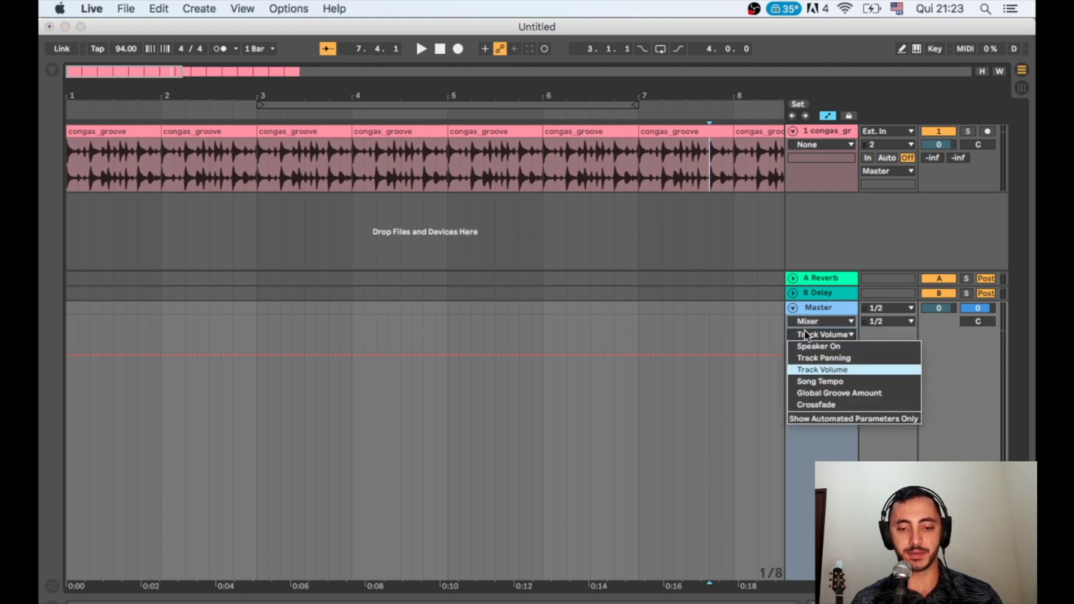
left_click(820, 380)
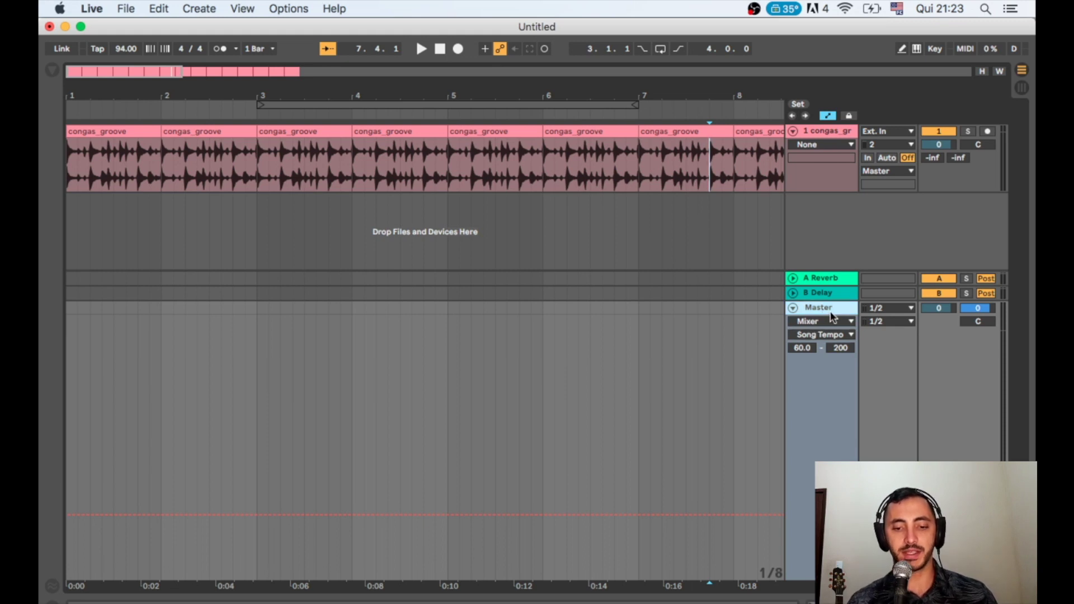
Step: Find the Cabinet device among the audio effects in the browser and add it to the Master track
left_click(51, 70)
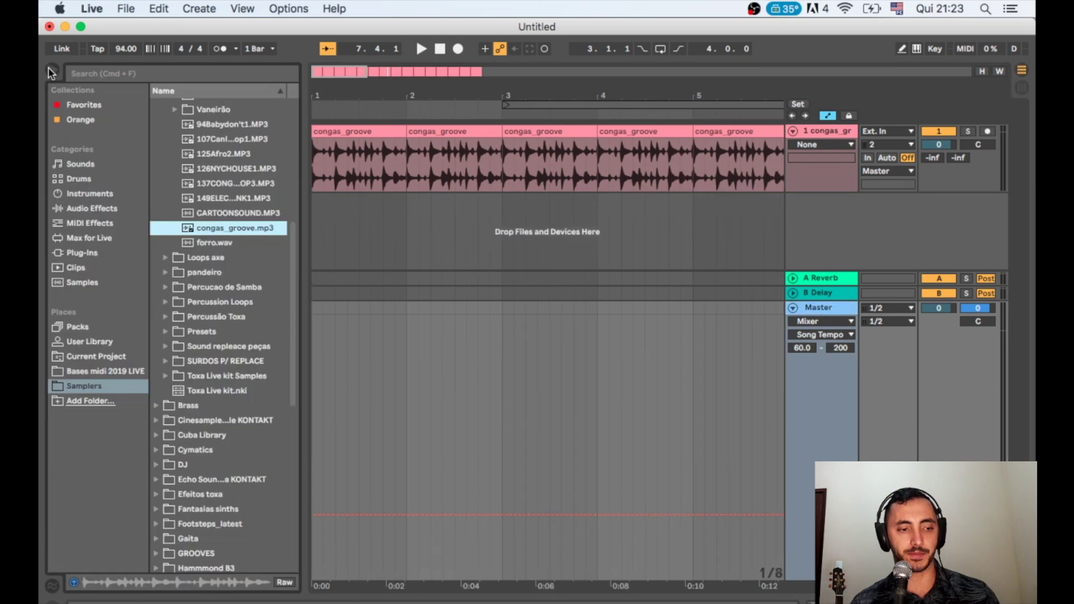
left_click(85, 204)
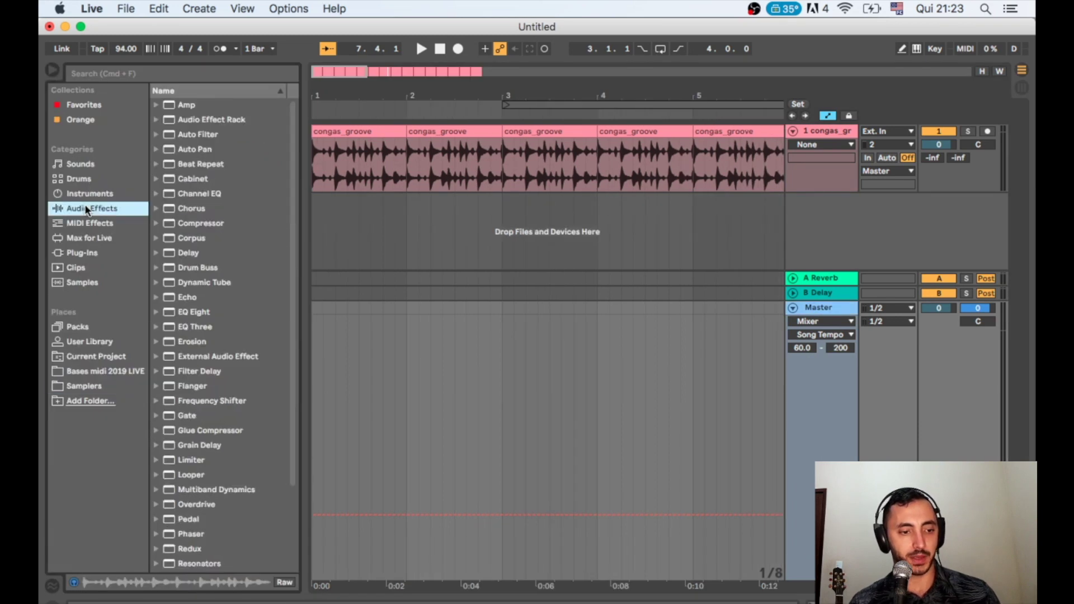
left_click(194, 168)
left_click(194, 181)
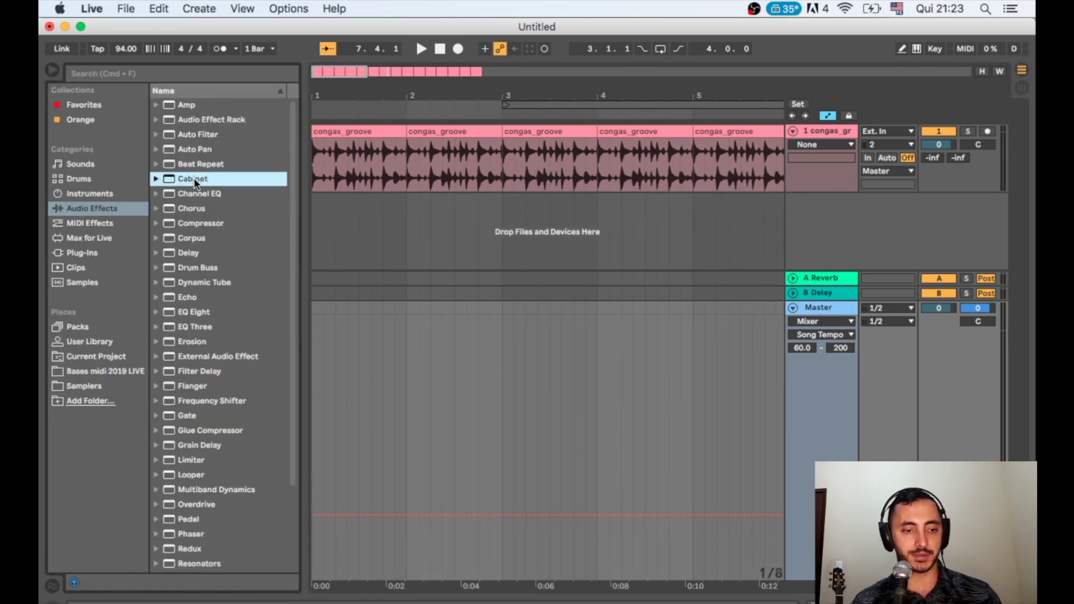
left_click_drag(193, 177, 829, 417)
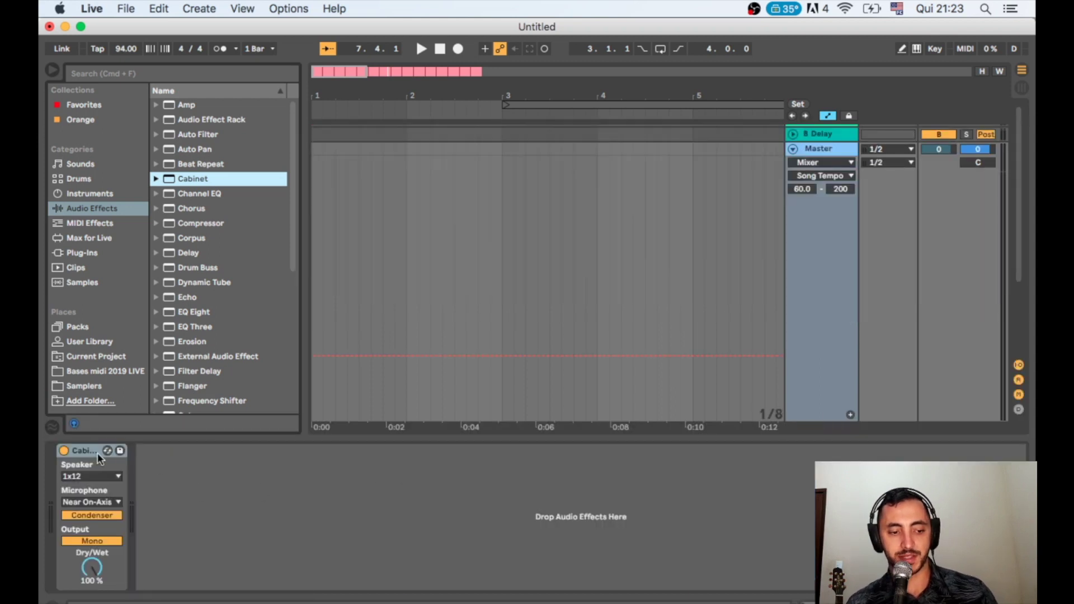
Step: Show the Cabinet's Device On automation on the Master track and examine the device's list of automatable parameters
left_click(821, 148)
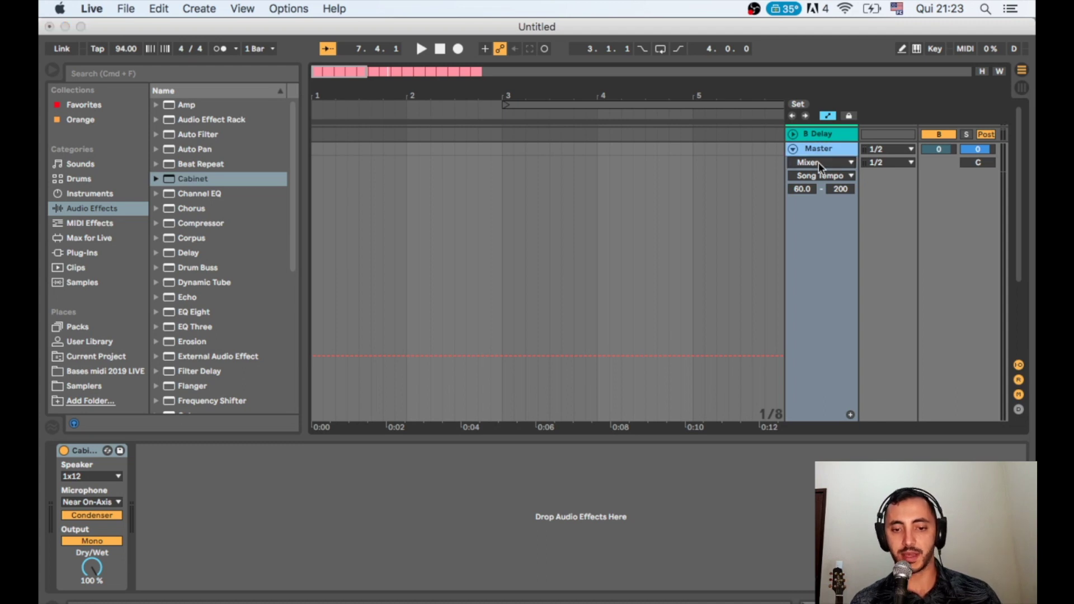
left_click(818, 162)
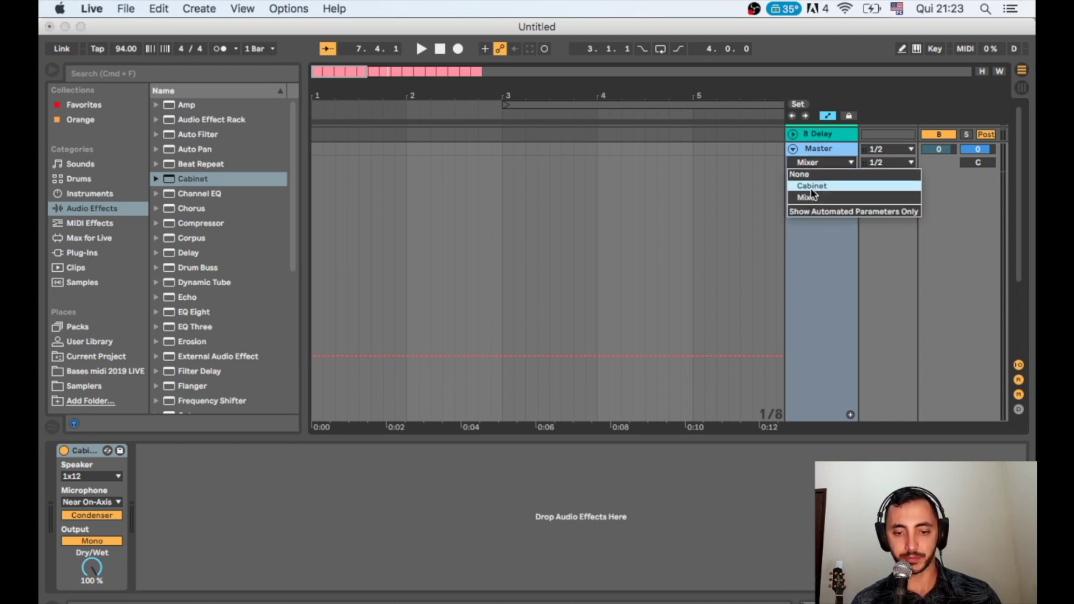
left_click(812, 188)
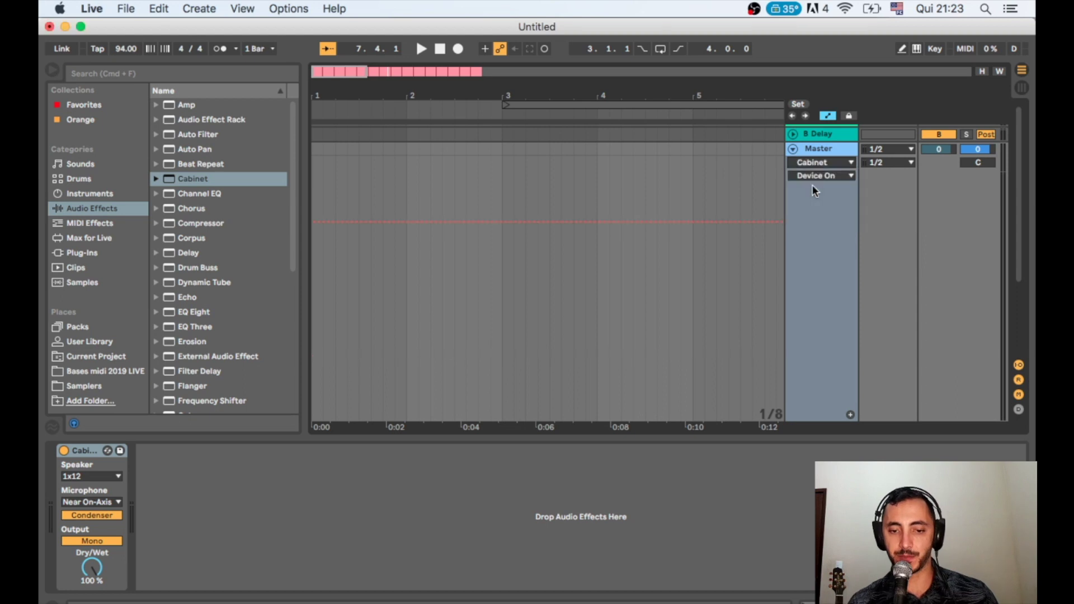
left_click(829, 178)
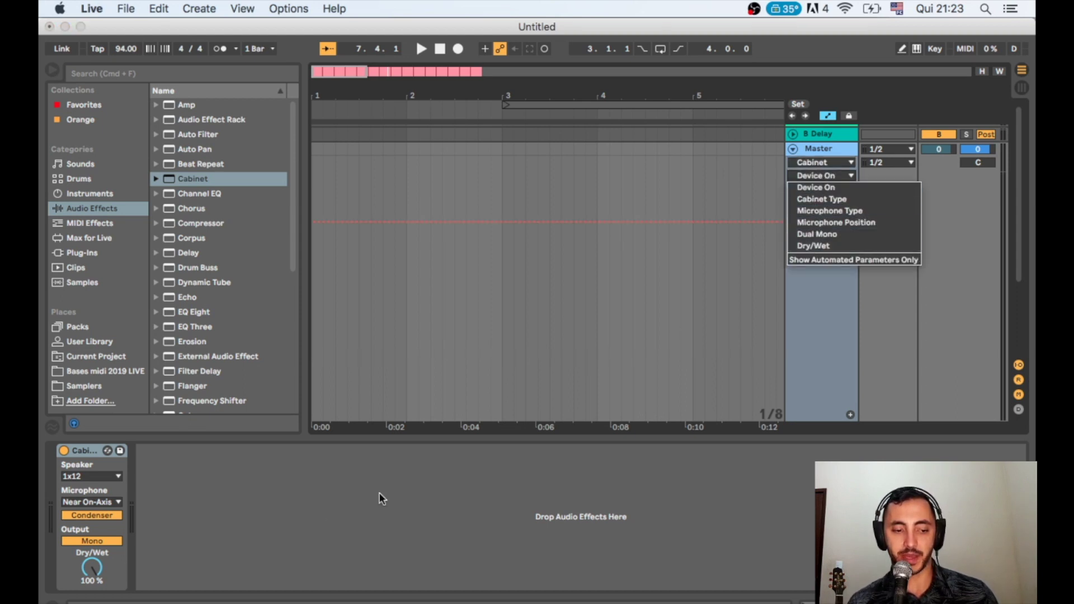
left_click(259, 496)
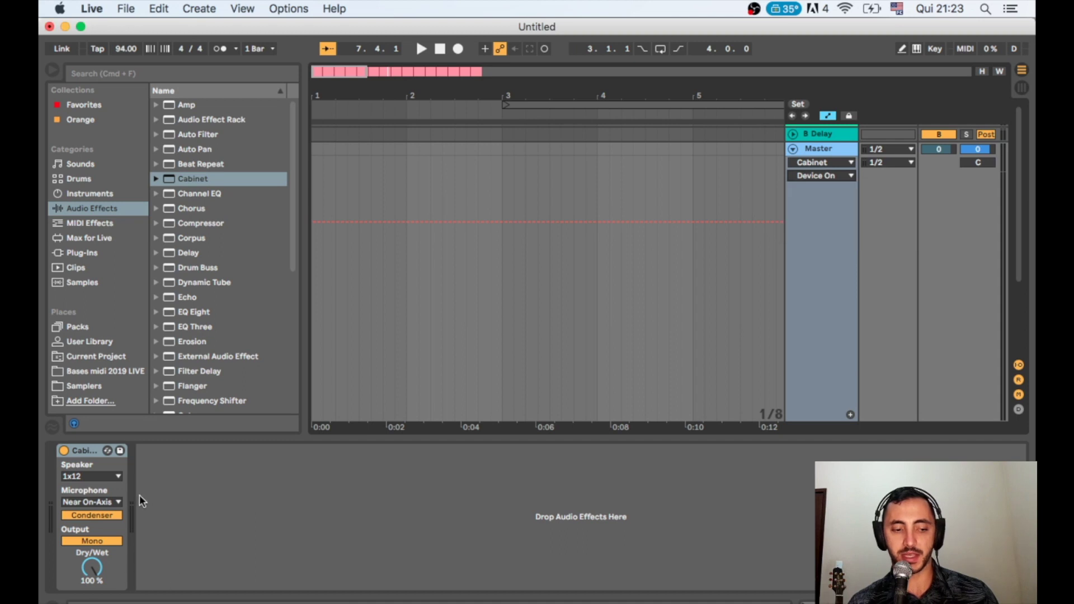
left_click(826, 175)
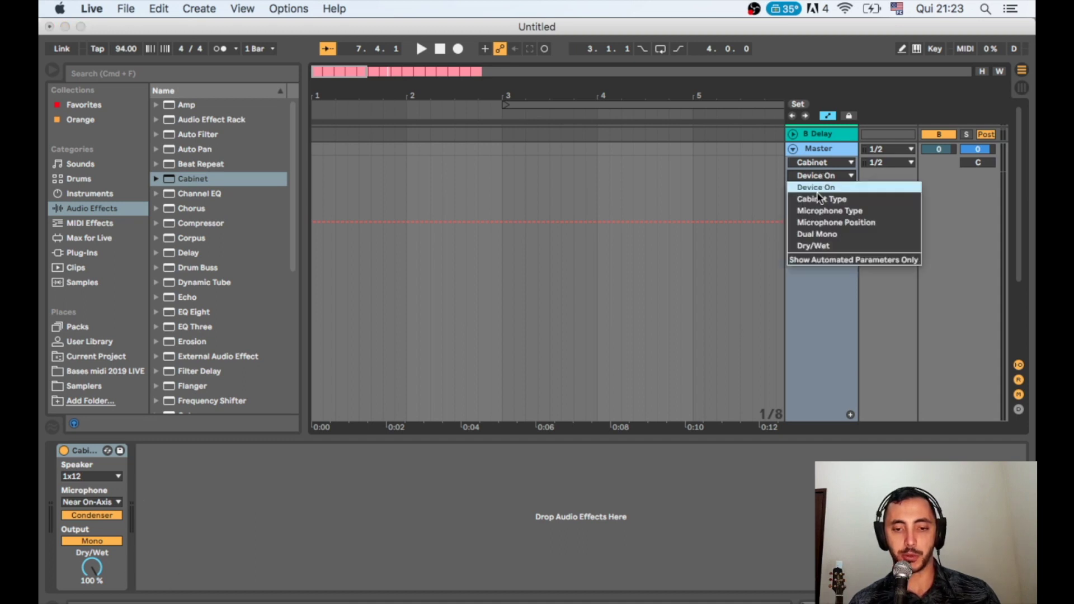
left_click(812, 343)
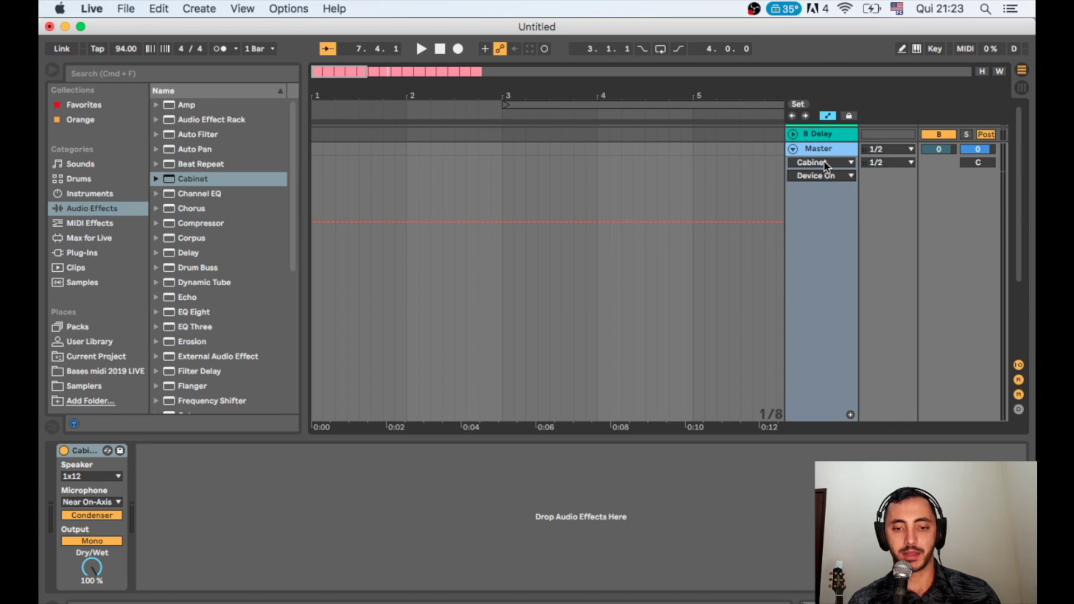
Step: Return the Master automation lane to the Mixer's Song Tempo and hide the device view and the browser
left_click(825, 162)
left_click(811, 176)
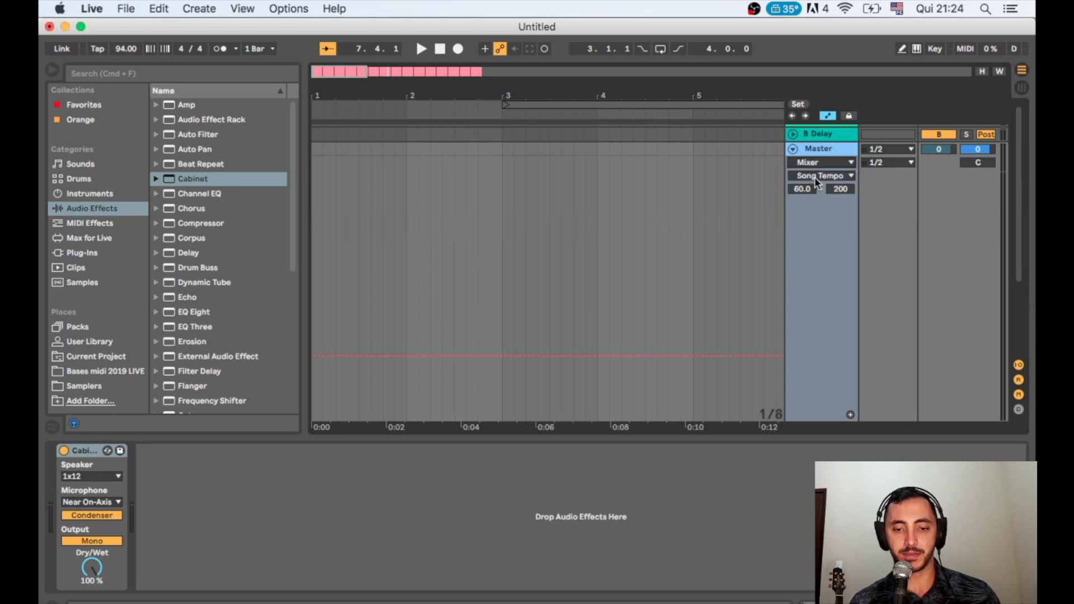
key("super+alt+l")
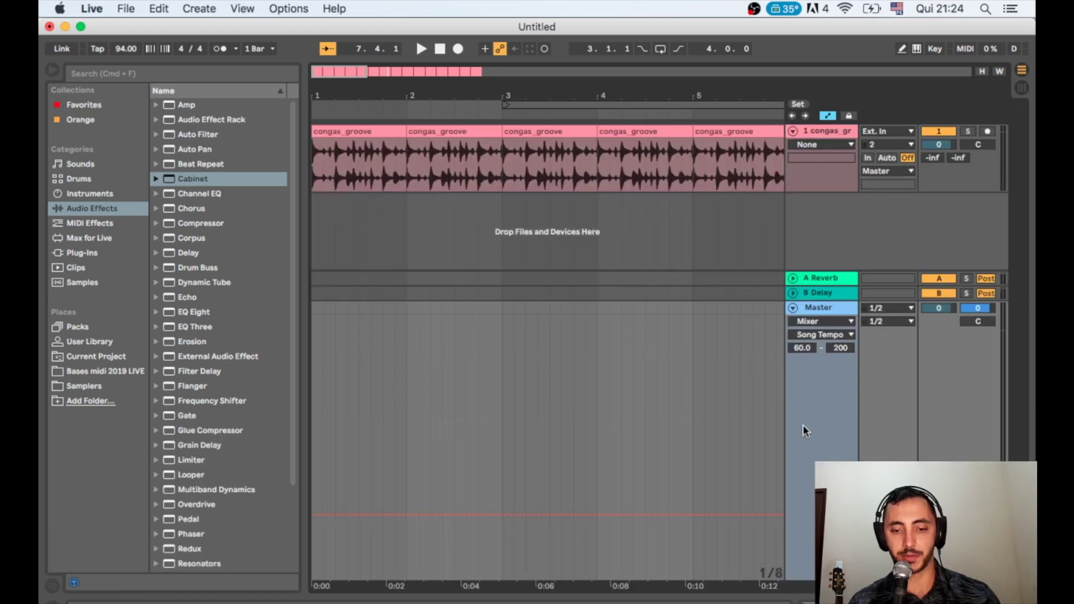
key("super+alt+b")
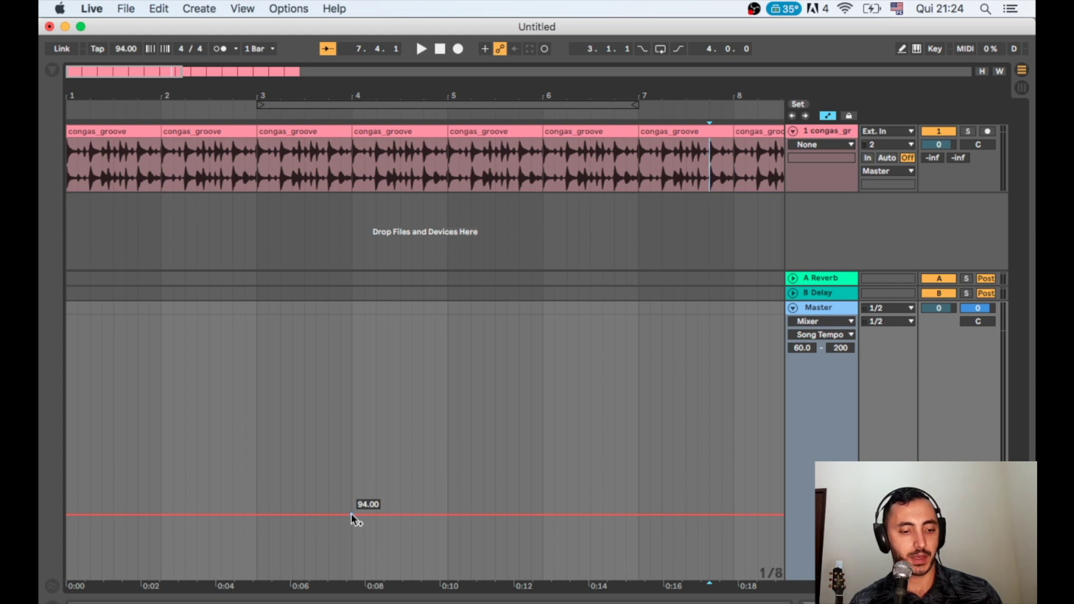
Step: Add Song Tempo breakpoints at bars 4 and 5, ramping the tempo from 94 BPM up to 111 BPM
left_click(118, 52)
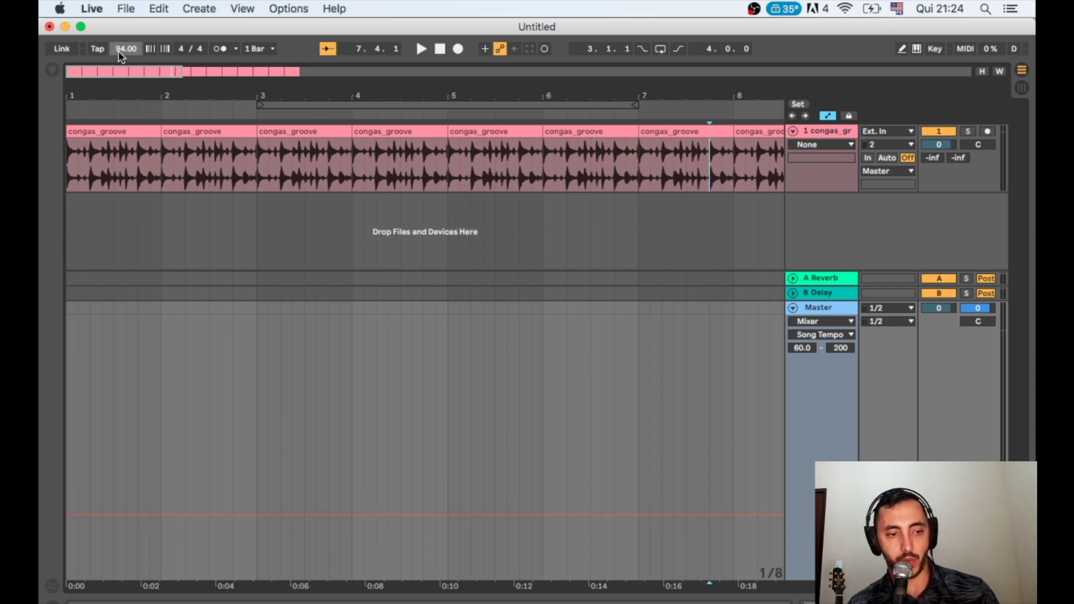
left_click(352, 514)
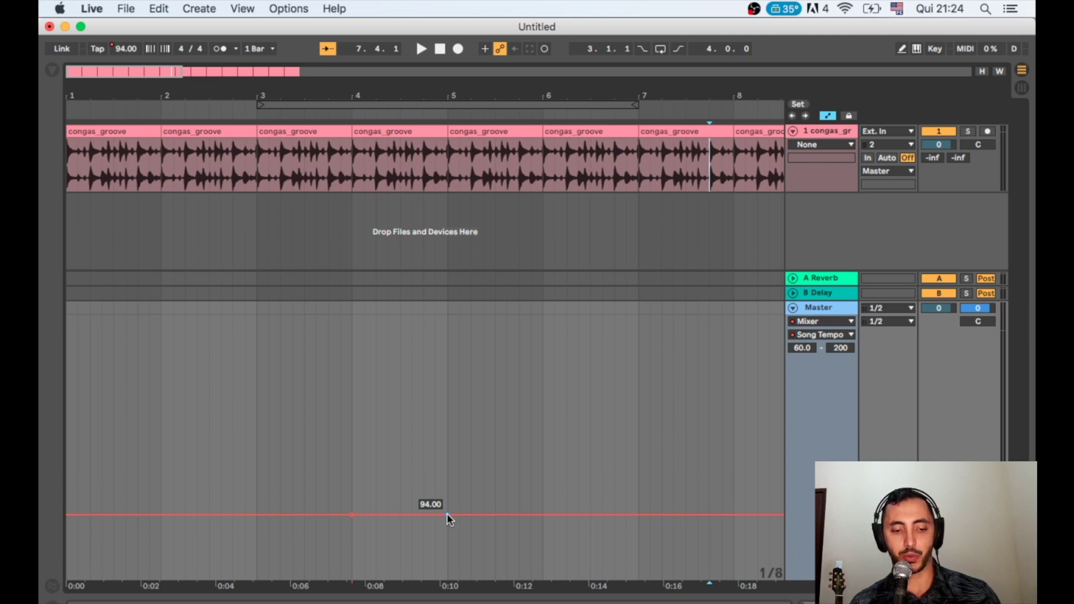
left_click_drag(447, 514, 447, 483)
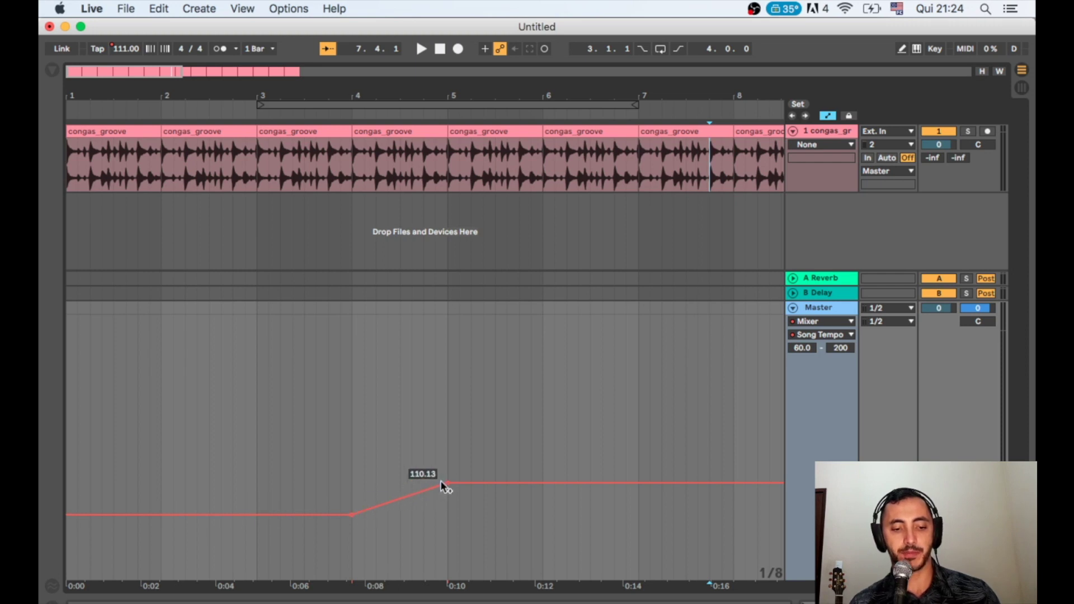
Step: Play the arrangement from just after bar 3 to hear the tempo ramp between bars 4 and 5
left_click(265, 404)
key("space")
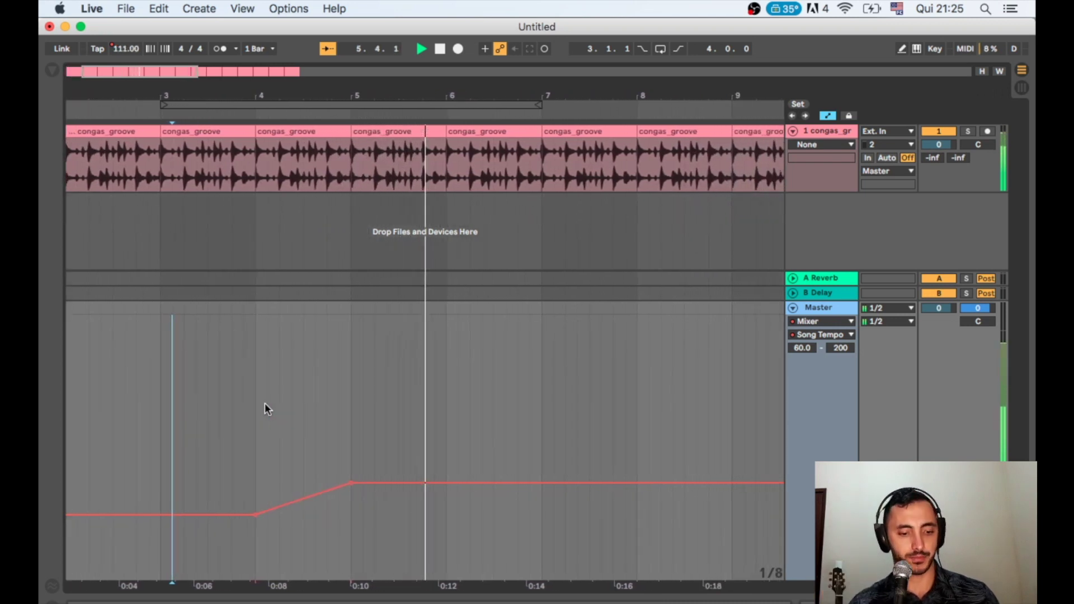
Step: Stop playback and lower the Song Tempo breakpoint at bar 5 to 96.40 BPM
key("space")
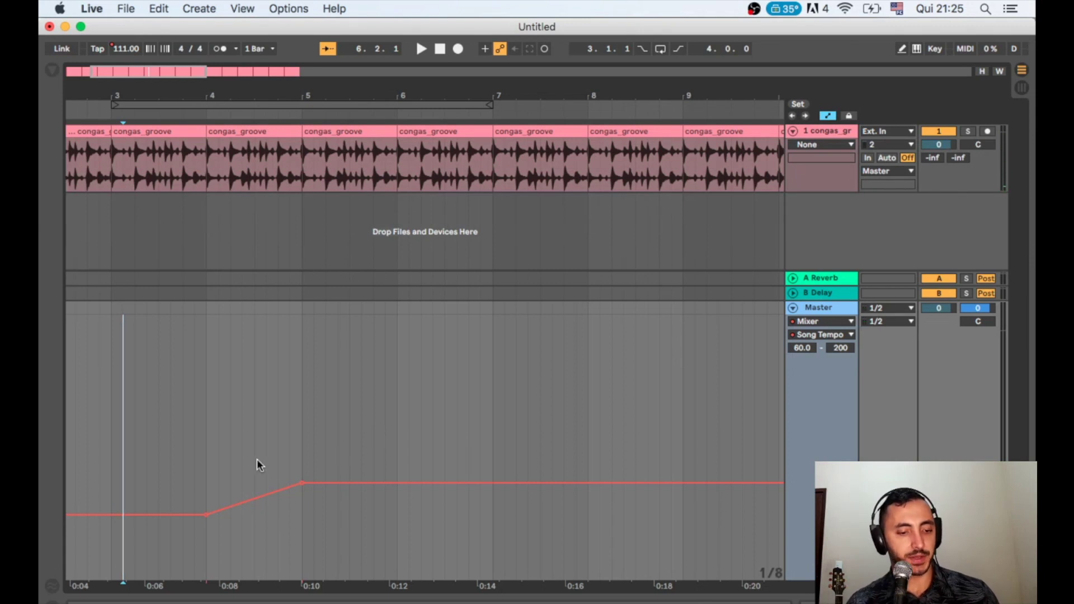
mouse_move(309, 481)
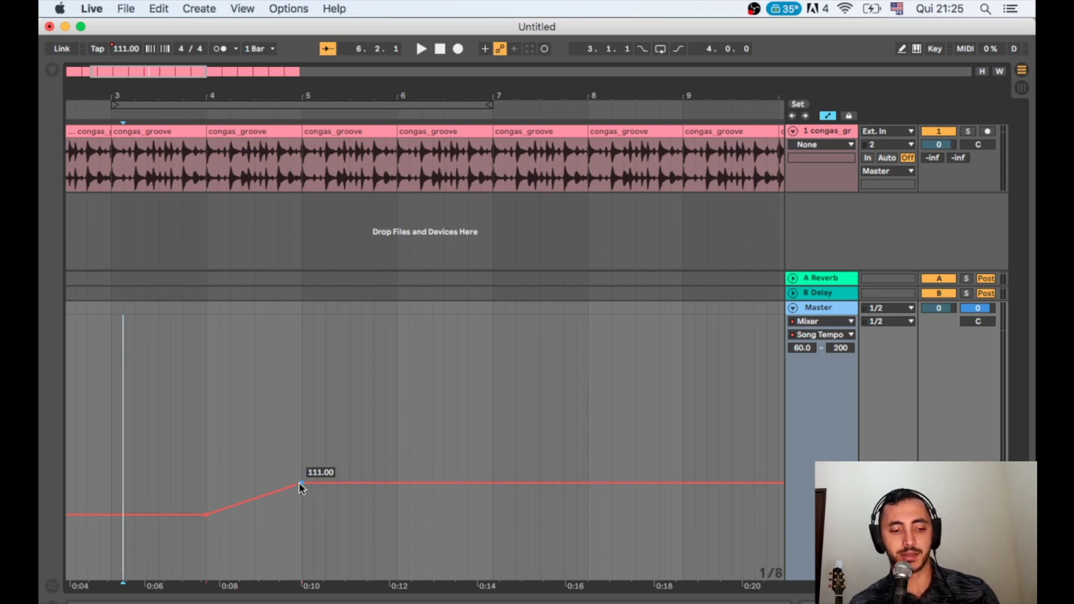
left_click_drag(299, 484, 301, 510)
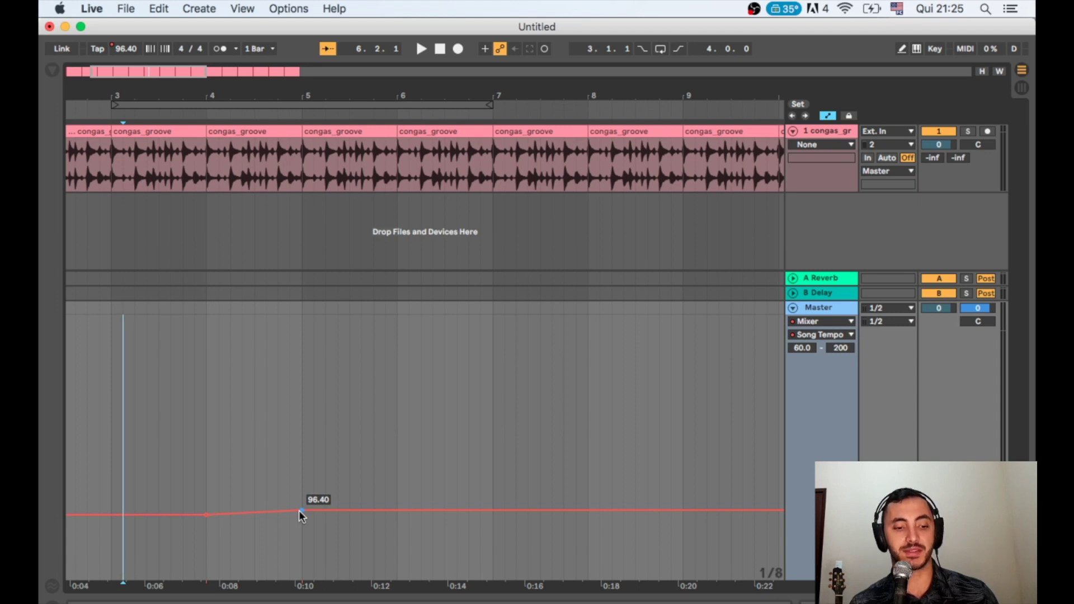
mouse_move(300, 510)
left_mouse_down()
mouse_move(207, 510)
mouse_move(302, 510)
left_mouse_up()
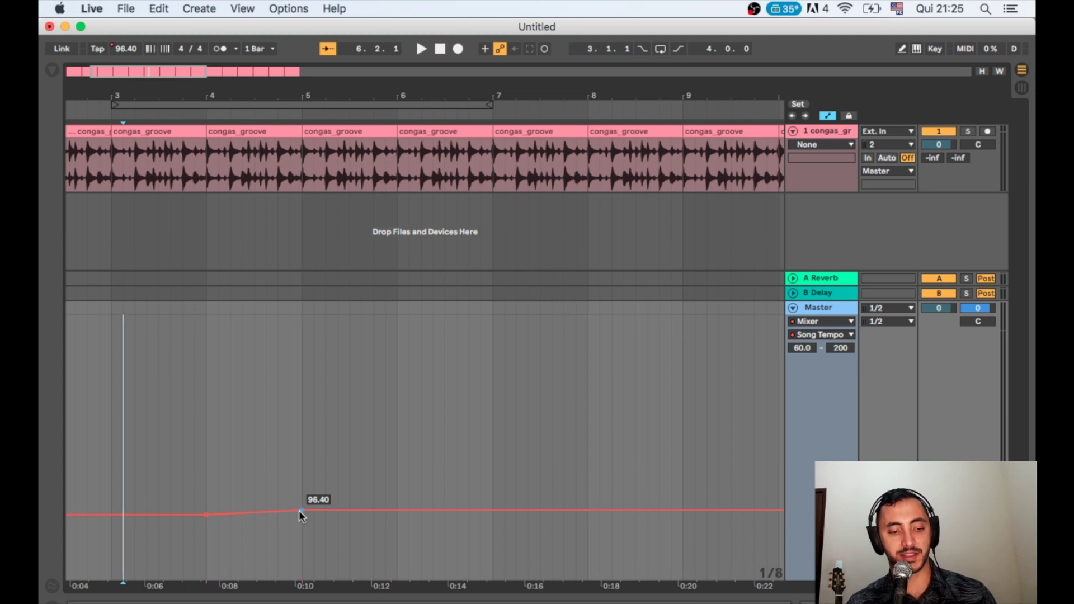
Step: Remove the Song Tempo breakpoint at bar 5 and make the tempo jump instantly from 94 to 114 BPM at bar 4
left_click(298, 510)
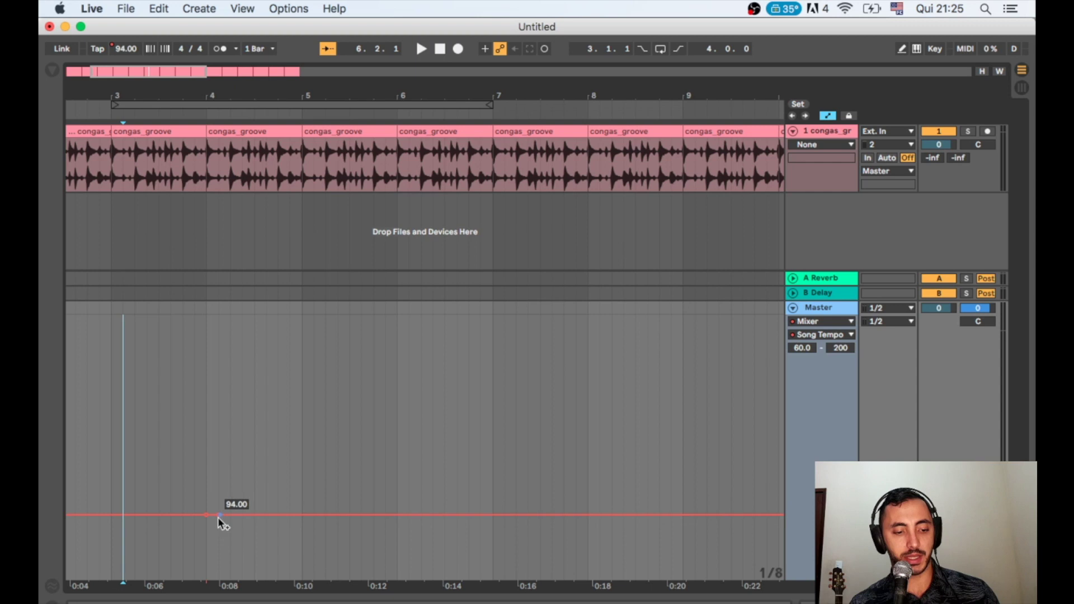
left_click_drag(207, 514, 207, 477)
scroll(322, 501, "down", 5)
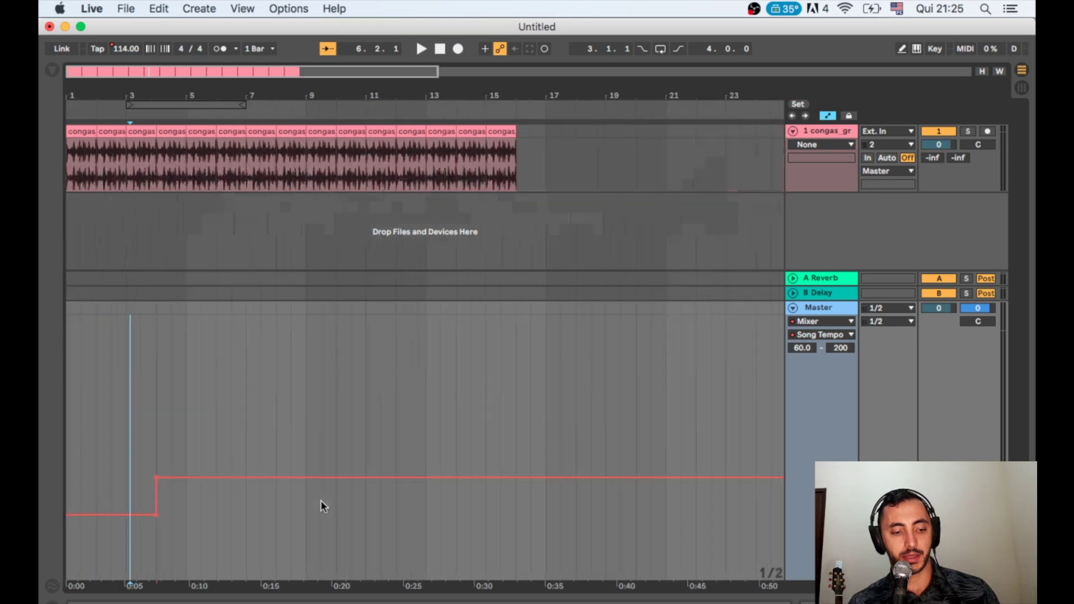
scroll(321, 500, "down", 1)
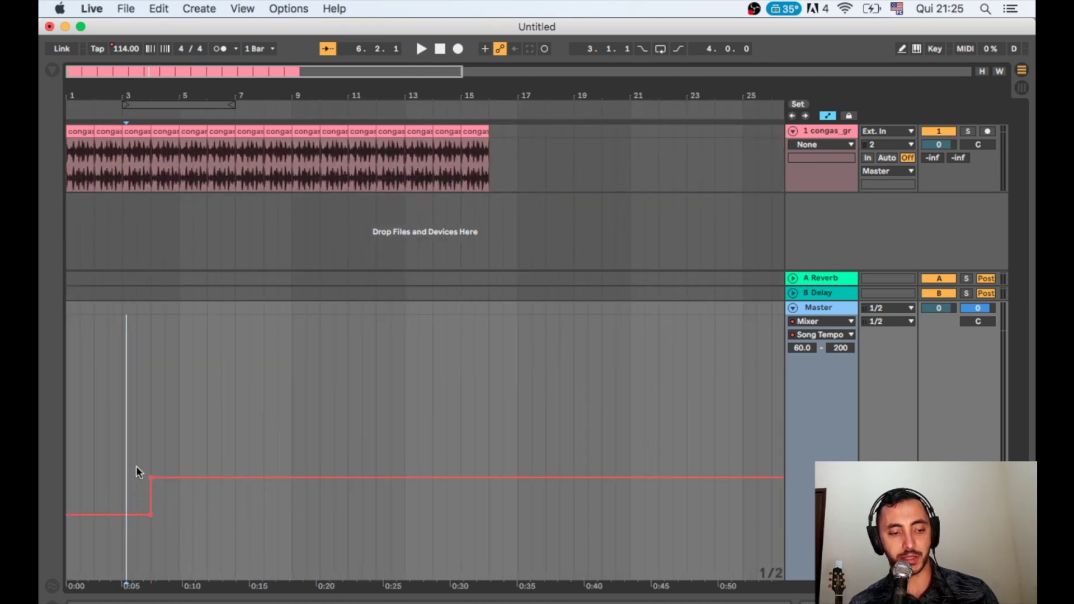
Step: Play the arrangement from within bar 3, and again from late in bar 2, to hear the abrupt tempo change at bar 4
scroll(126, 351, "up", 5)
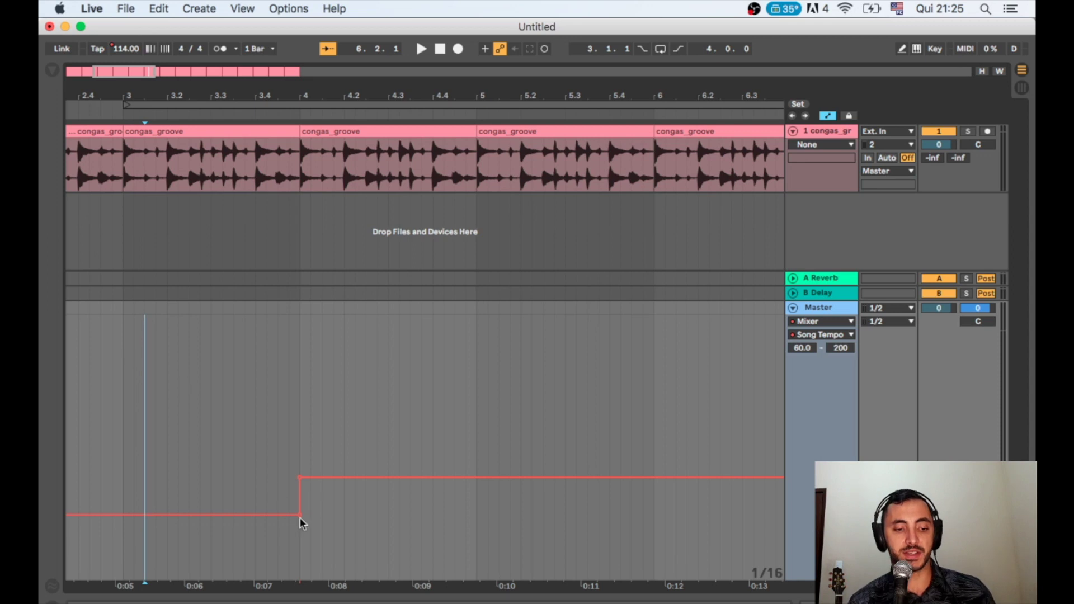
mouse_move(299, 474)
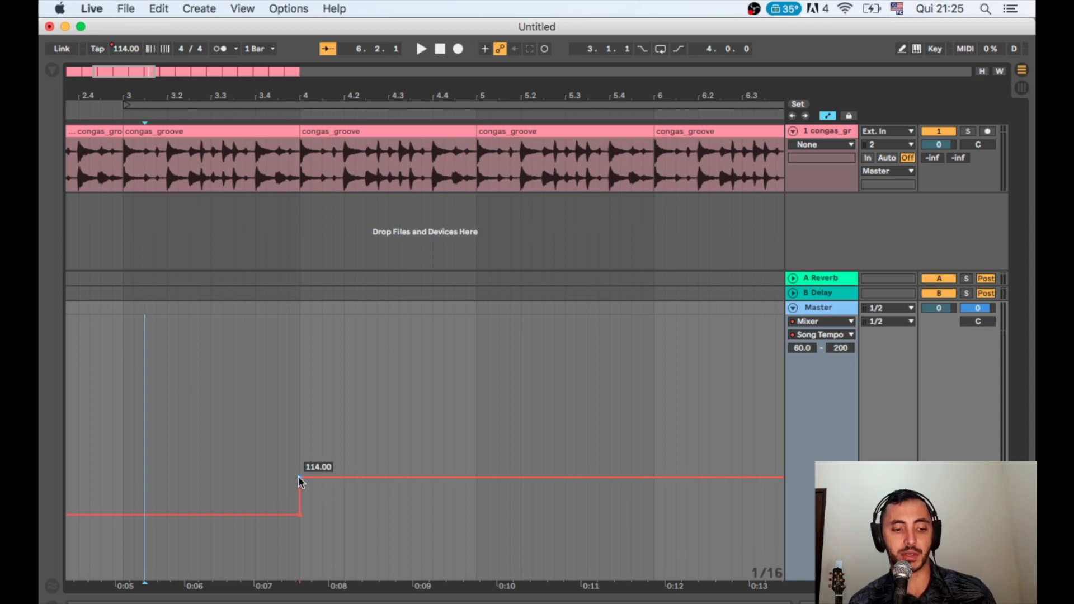
left_click(199, 427)
key("space")
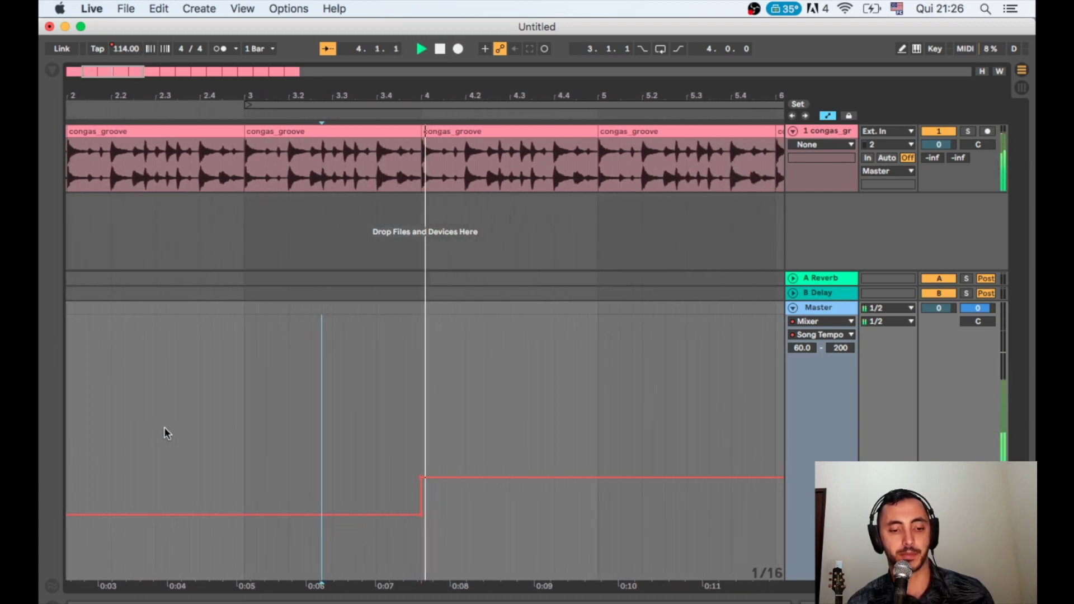
key("space")
left_click(118, 427)
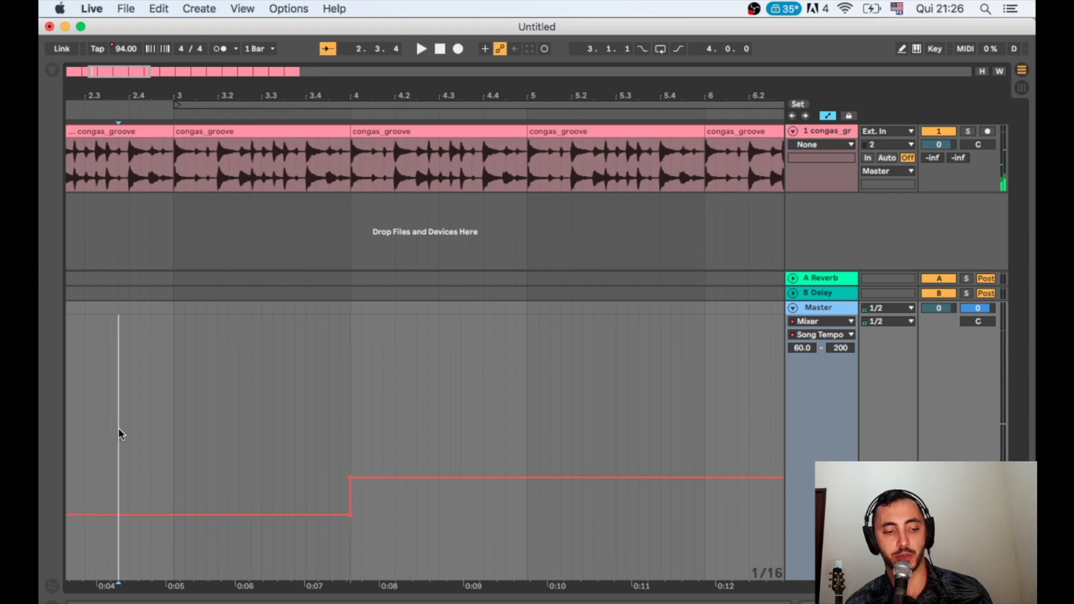
key("space")
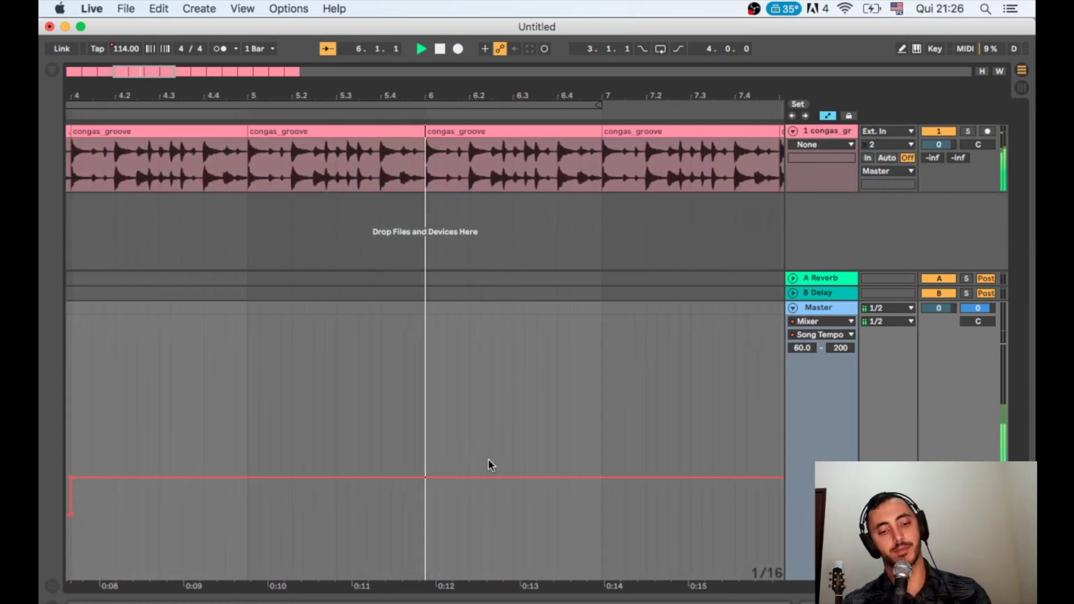
key("space")
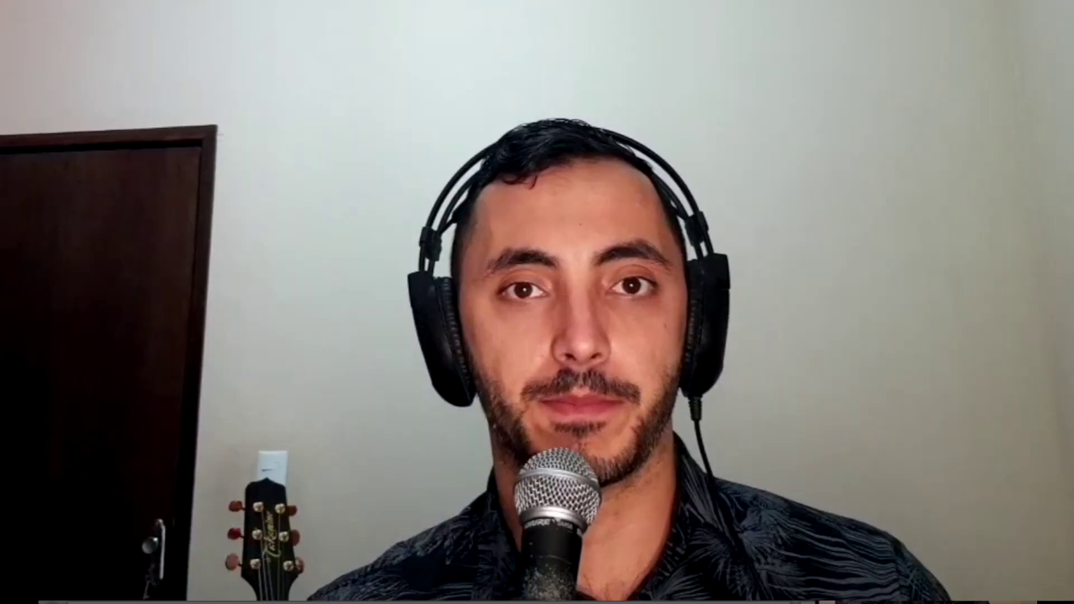